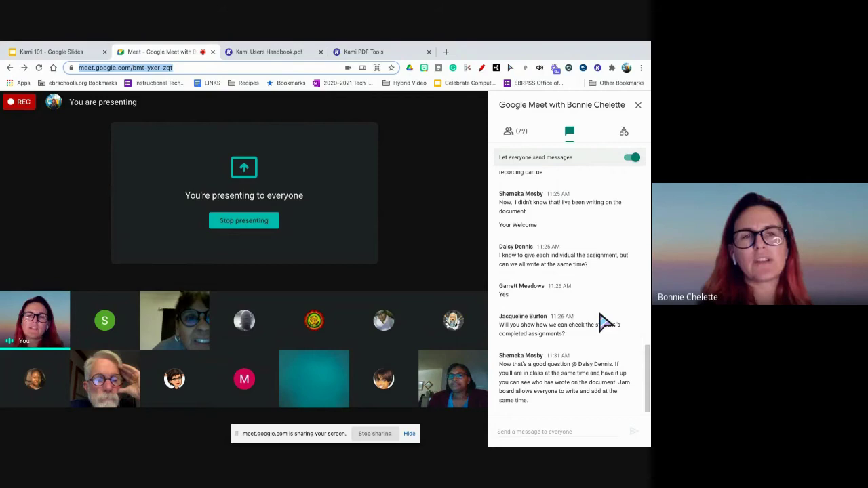
- Switch to the Kami Users Handbook and handwrite a freehand word in black over the screenshot near the start of page 7
mouse_move(619, 44)
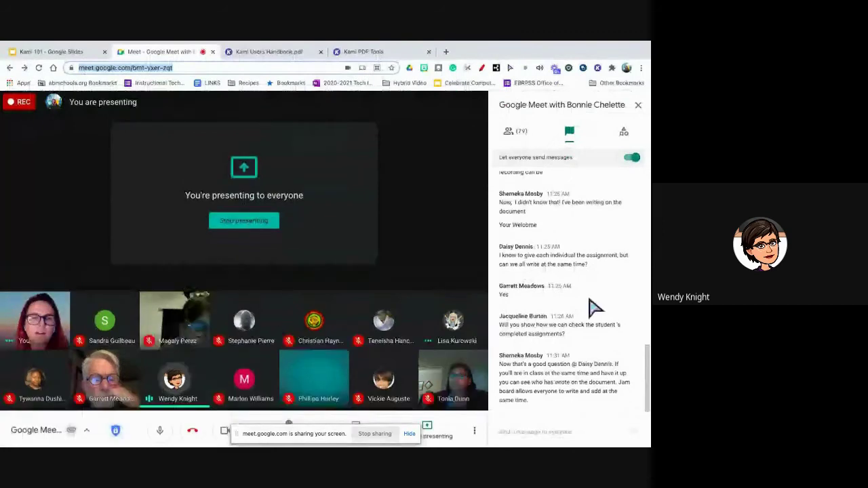
click(267, 52)
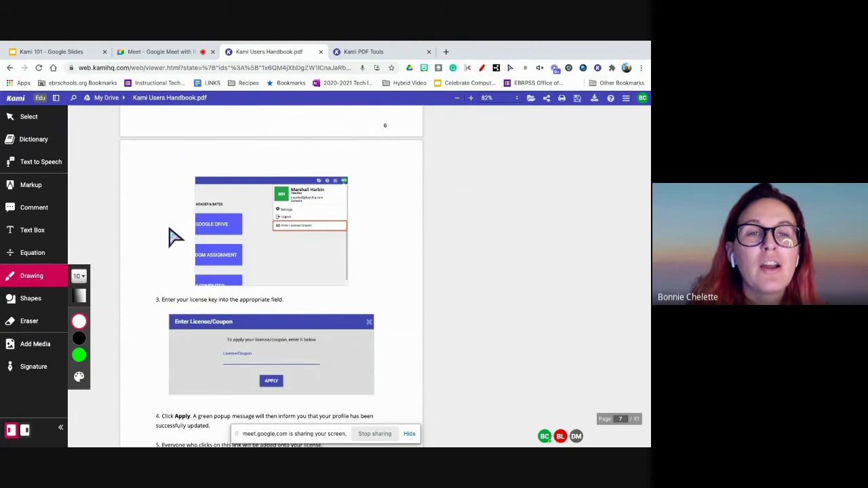
mouse_move(75, 359)
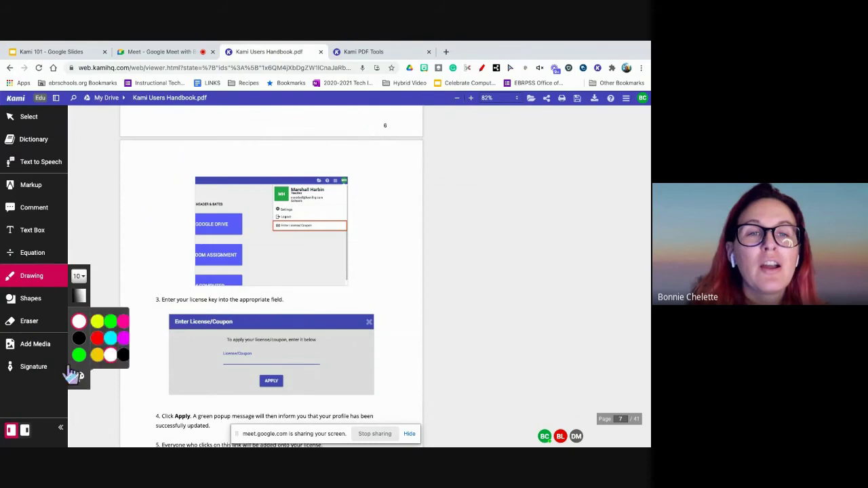
click(79, 338)
mouse_move(145, 178)
mouse_down()
mouse_move(147, 194)
mouse_move(175, 183)
mouse_move(146, 237)
mouse_up()
mouse_move(182, 215)
mouse_down()
mouse_move(187, 188)
mouse_move(223, 188)
mouse_move(209, 171)
mouse_move(206, 183)
mouse_up()
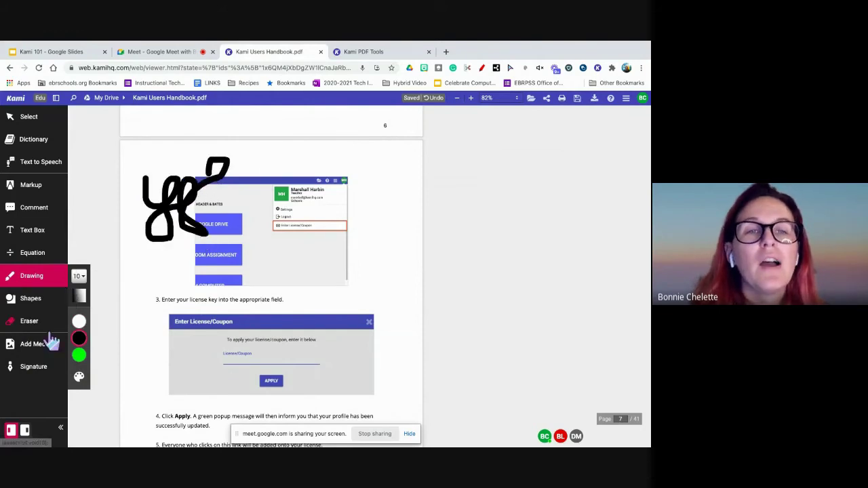
- Check the stroke thickness options available for the Drawing tool, keeping the current thickness
click(80, 276)
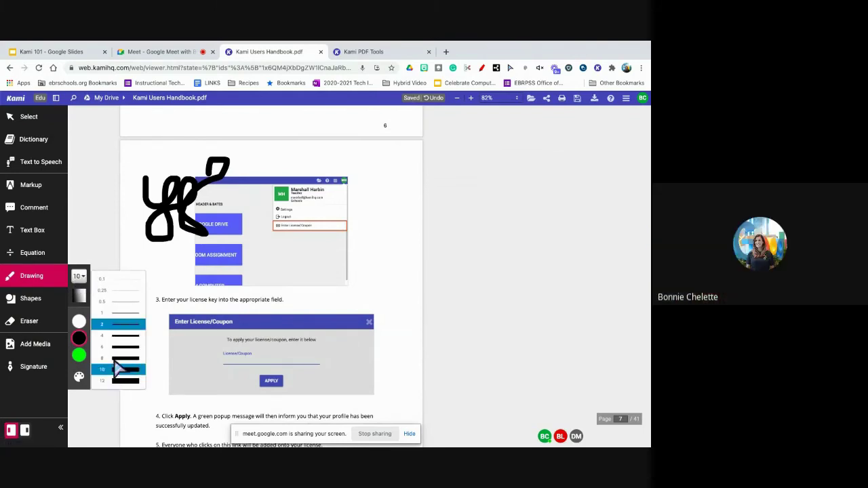
click(80, 278)
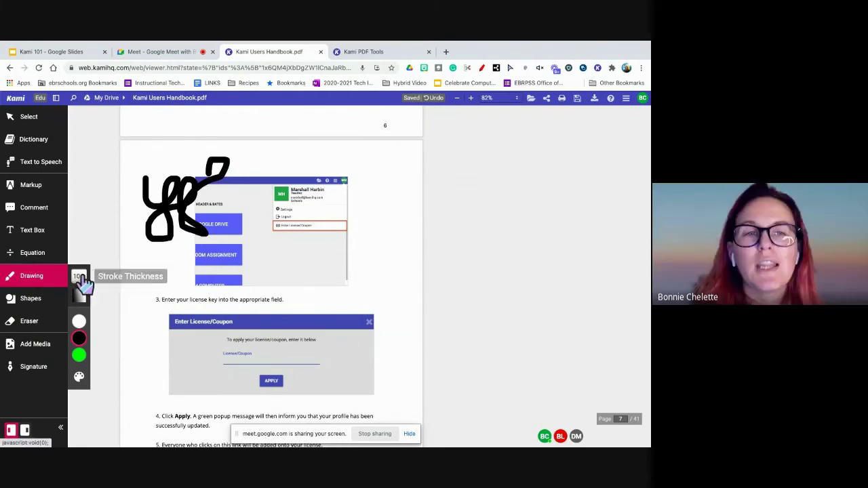
scroll(268, 285, down, 1)
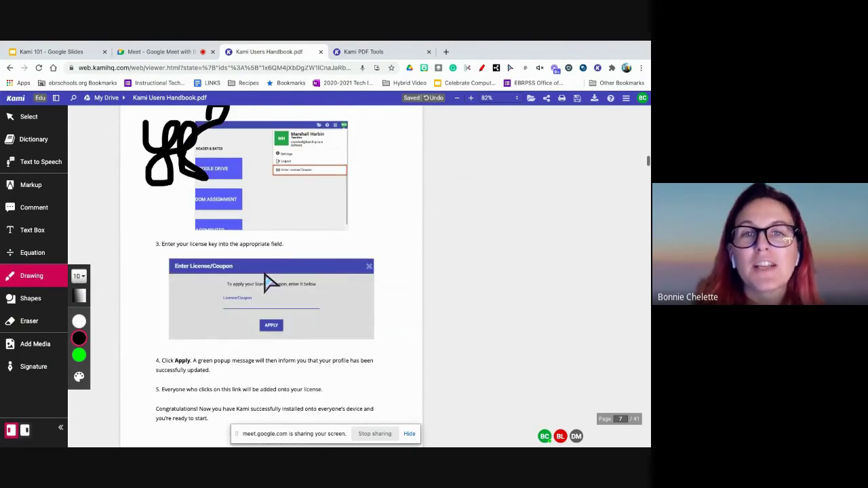
scroll(265, 275, down, 1)
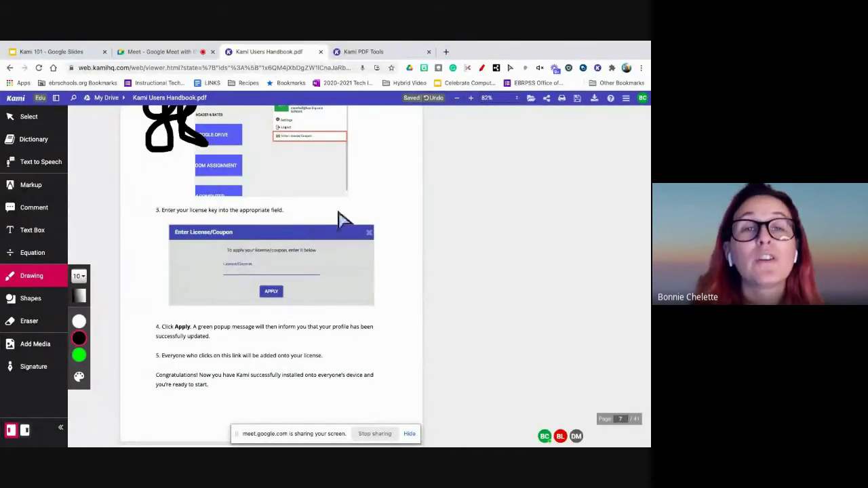
- Erase the black handwriting from page 7
click(38, 306)
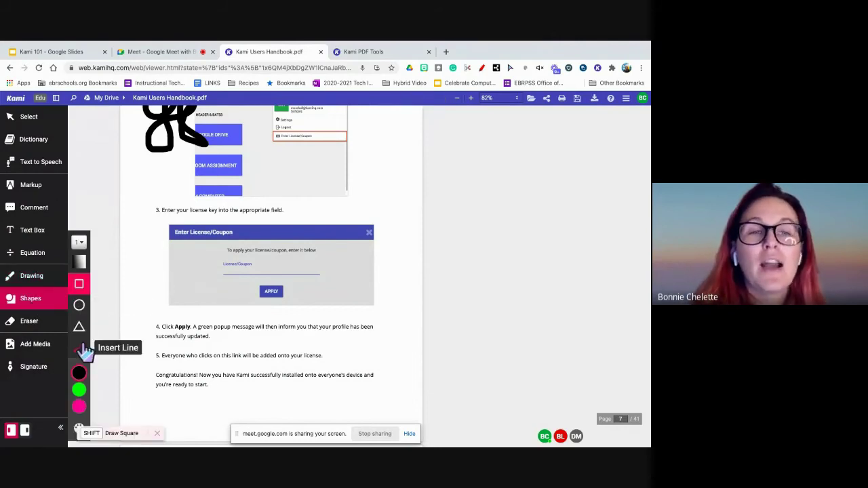
click(32, 322)
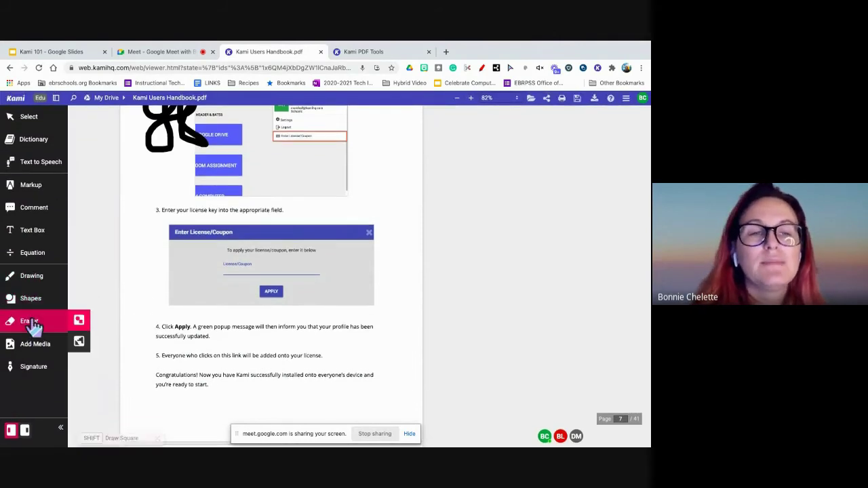
drag(186, 151, 252, 111)
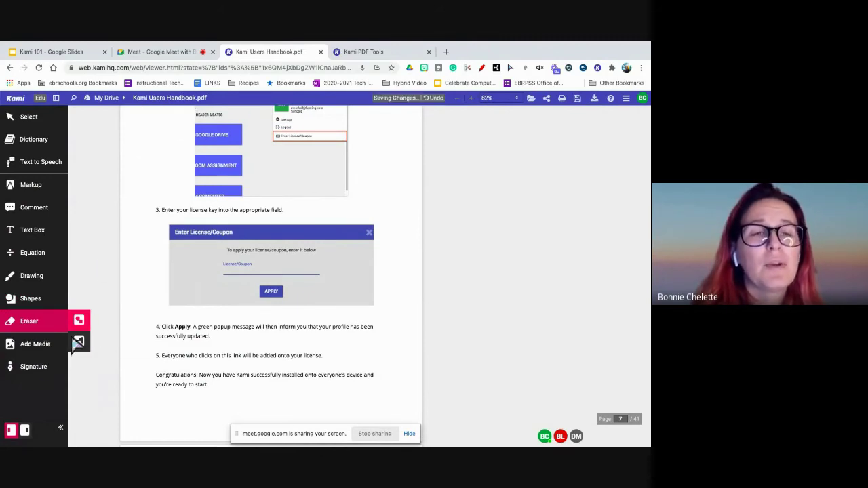
- Try to insert a YouTube video into the handbook, and dismiss the dialog
click(35, 345)
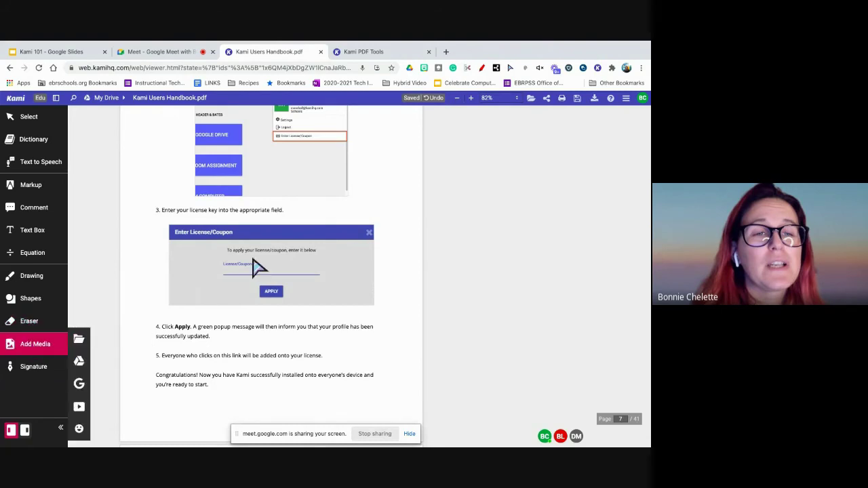
scroll(257, 265, down, 2)
scroll(258, 266, down, 1)
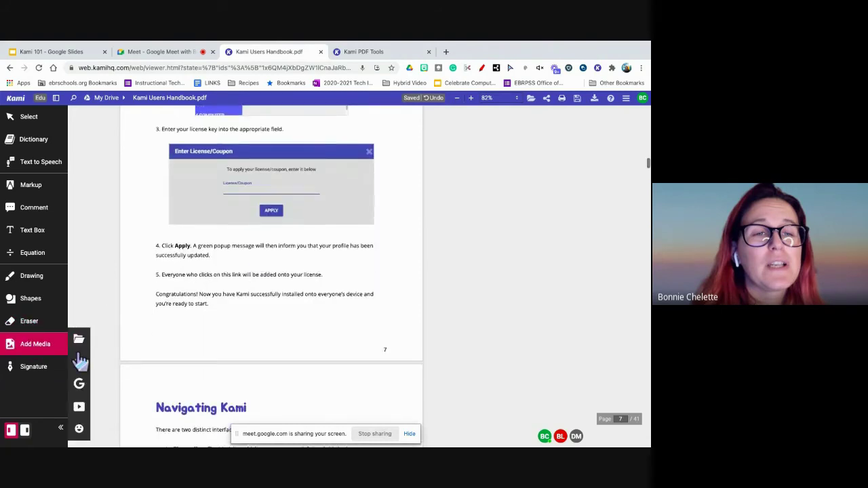
click(79, 406)
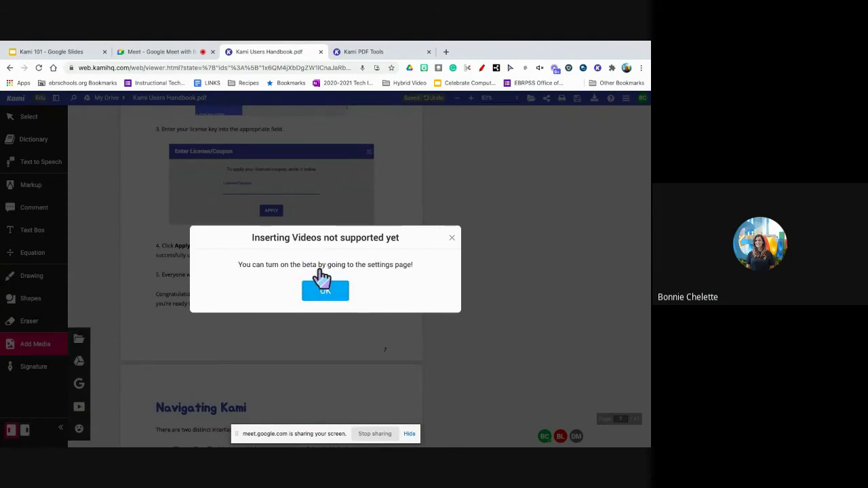
click(452, 240)
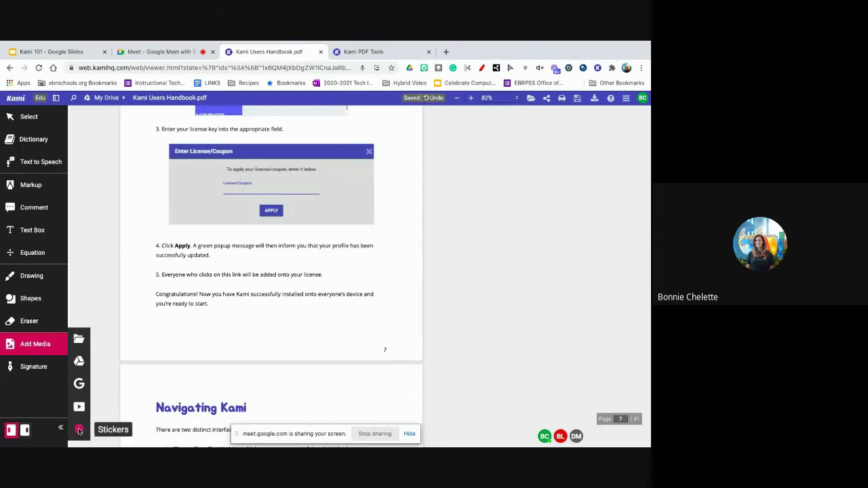
- Place the A+ dog sticker on page 7 at the end of item 5
click(80, 428)
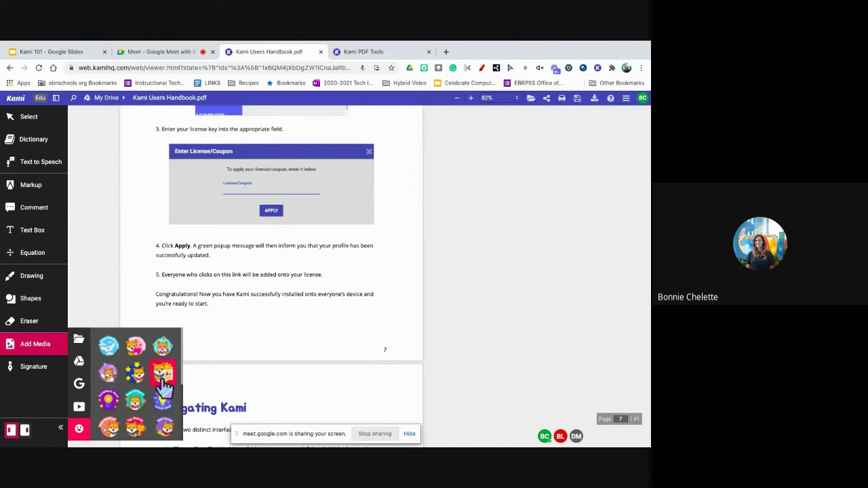
drag(163, 383, 325, 277)
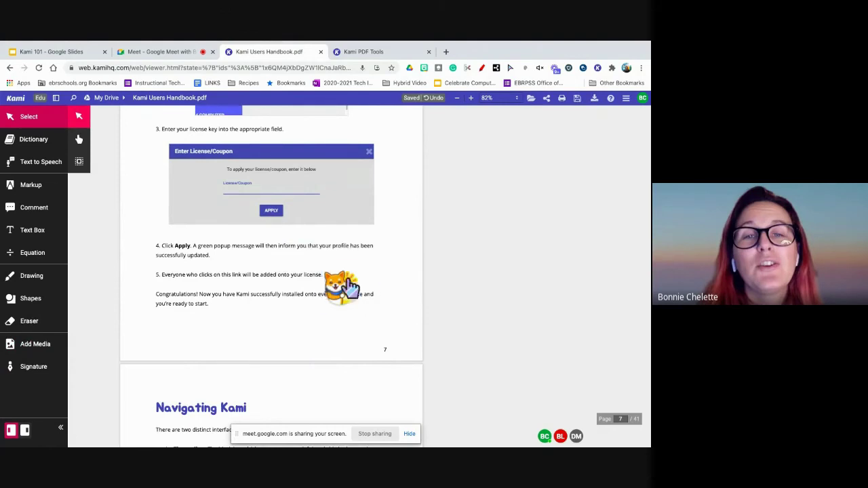
click(357, 292)
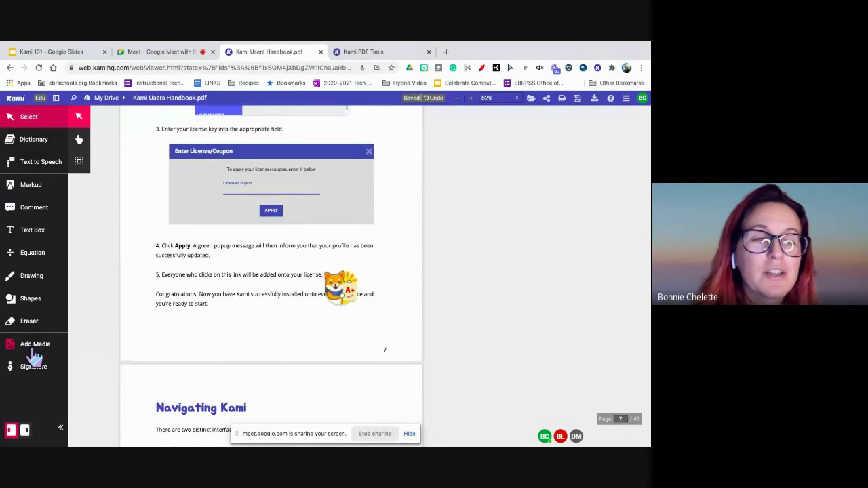
- Try to insert the third saved signature into the handbook
click(34, 365)
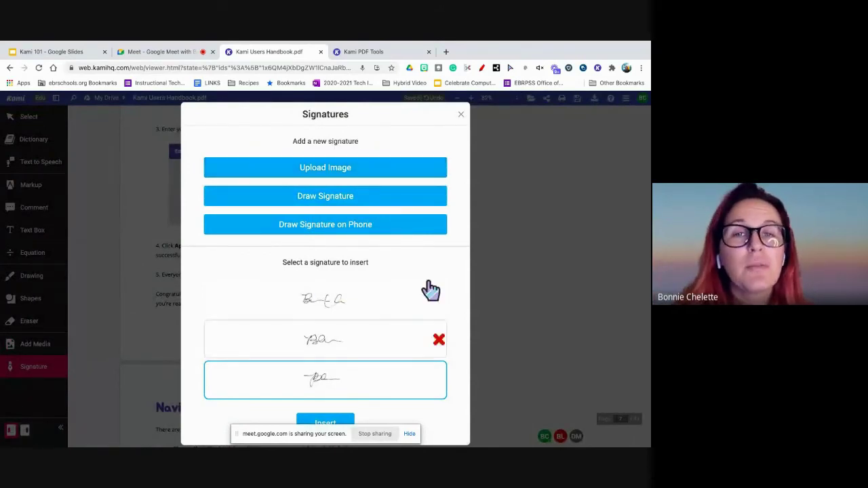
scroll(391, 203, down, 1)
scroll(364, 310, up, 1)
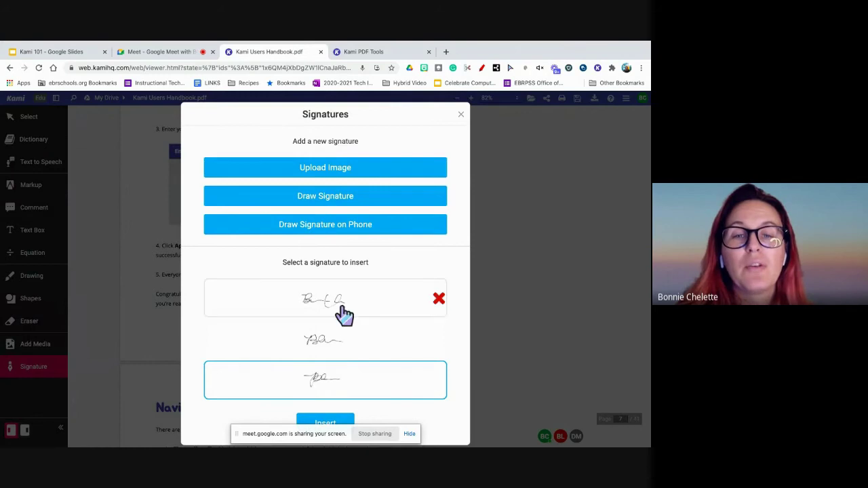
click(337, 423)
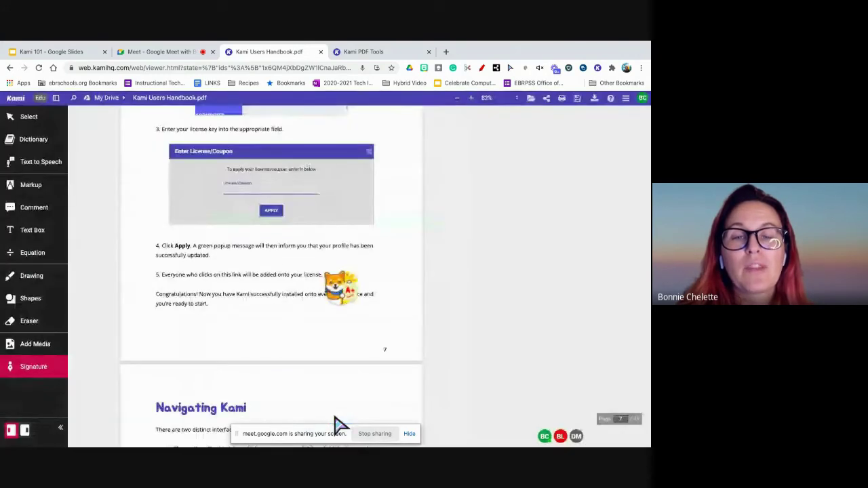
- Look over the Navigating Kami section on page 8 and return to the handbook's cover page
scroll(289, 293, down, 2)
scroll(288, 293, down, 4)
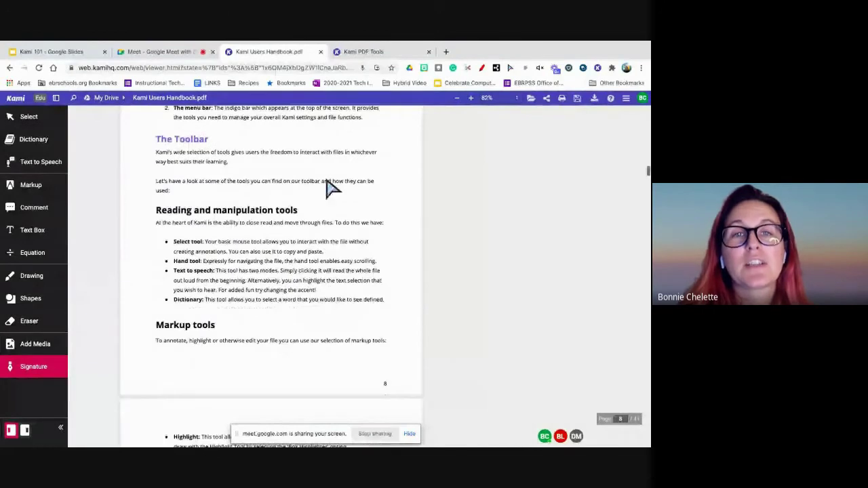
scroll(325, 324, up, 6)
scroll(231, 319, down, 4)
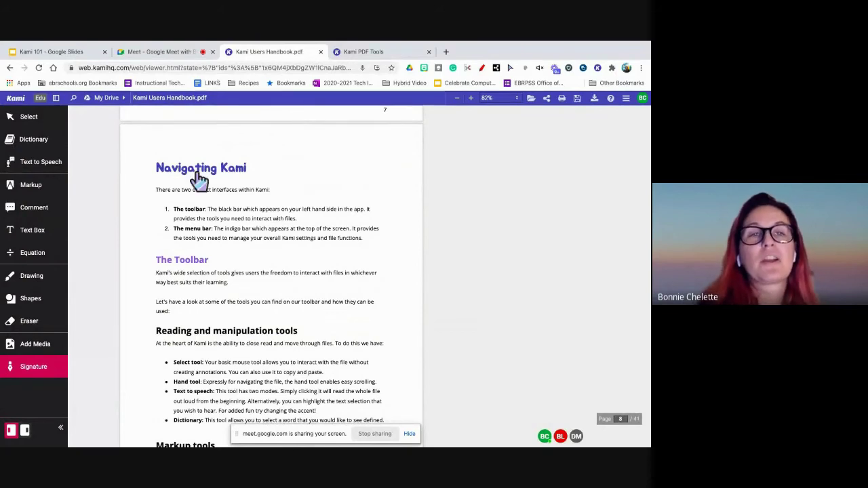
scroll(200, 180, up, 1)
scroll(200, 179, up, 20)
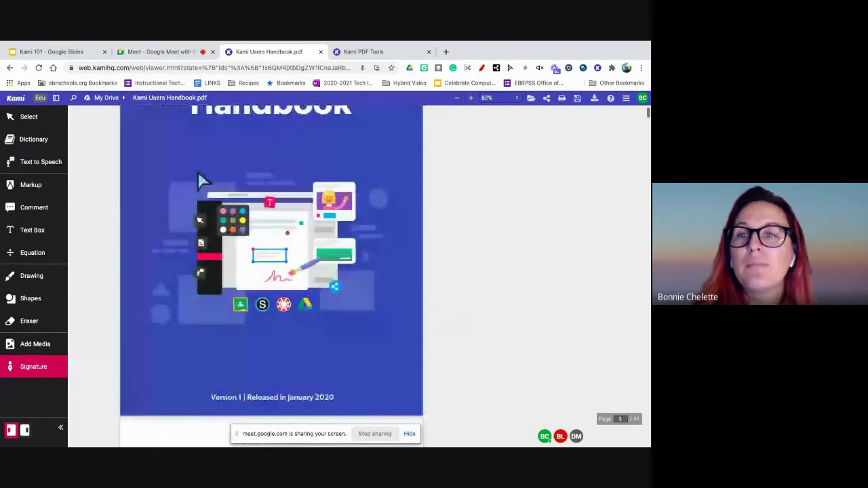
- View the handbook's document properties and close them
click(625, 100)
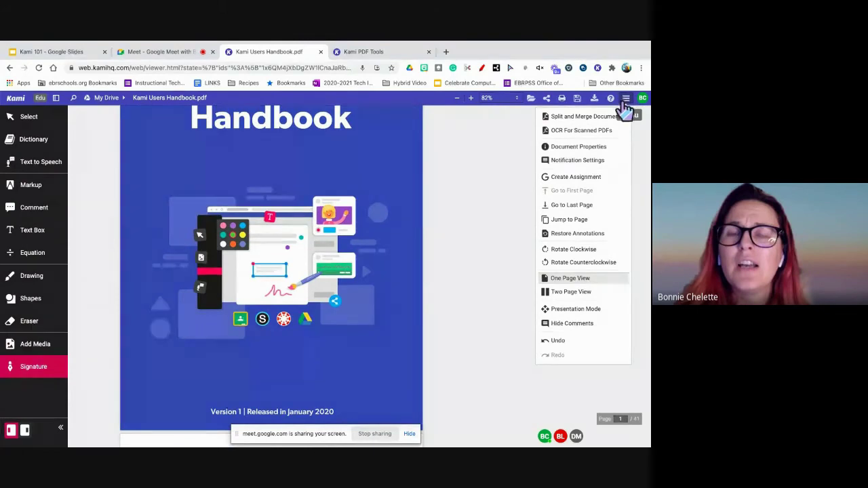
click(603, 148)
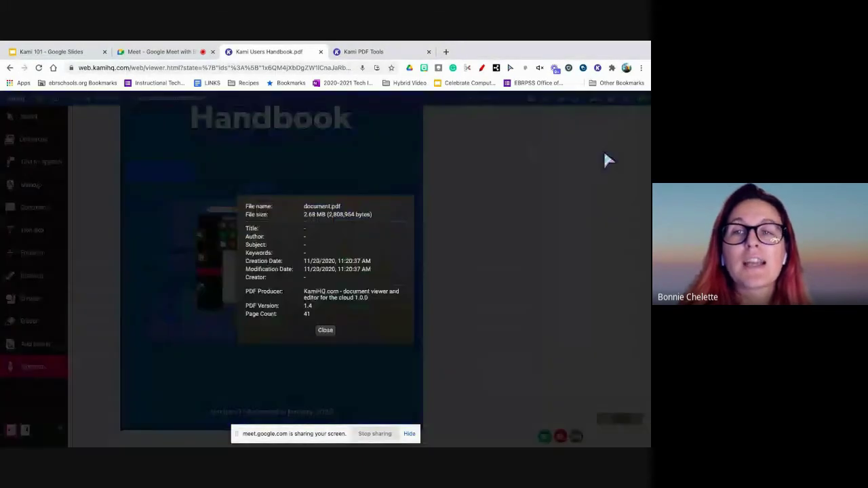
click(326, 333)
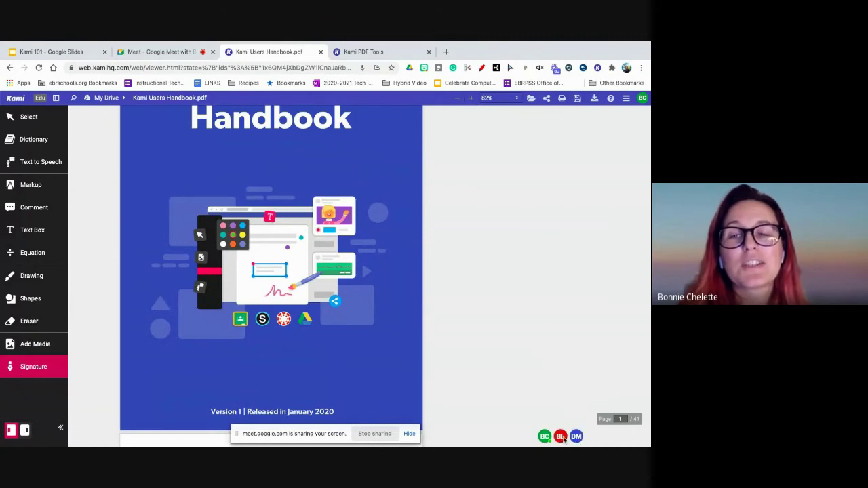
- Create a Google Classroom assignment from the handbook and title it "Kami Practice"
click(626, 98)
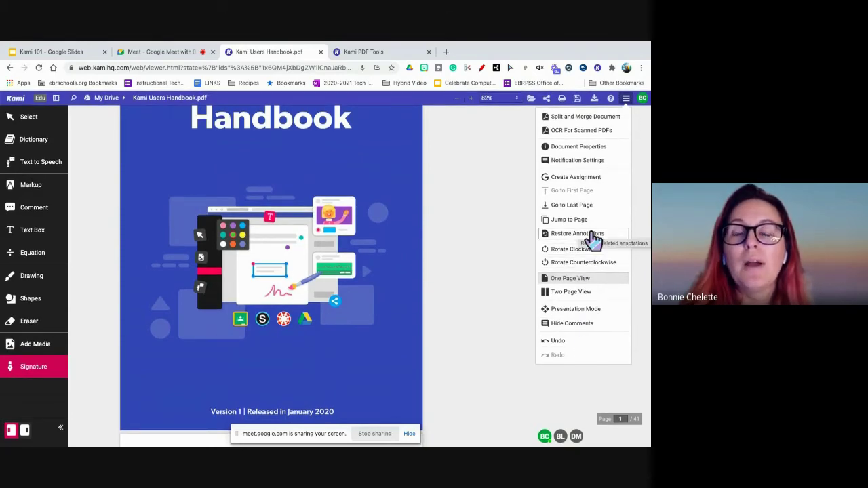
click(580, 176)
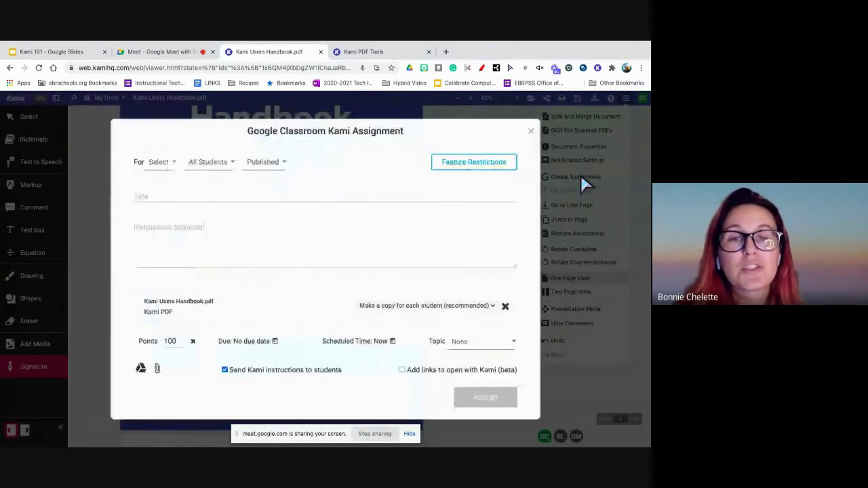
click(160, 198)
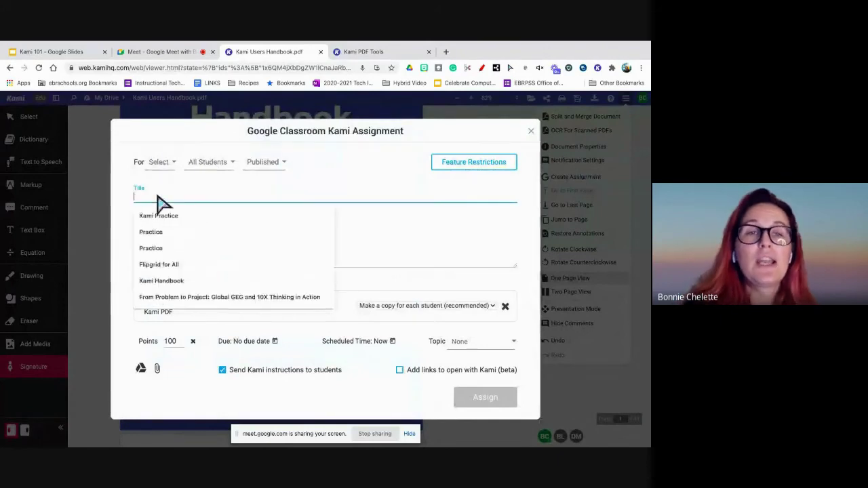
text(P)
key(BackSpace)
text(Kam)
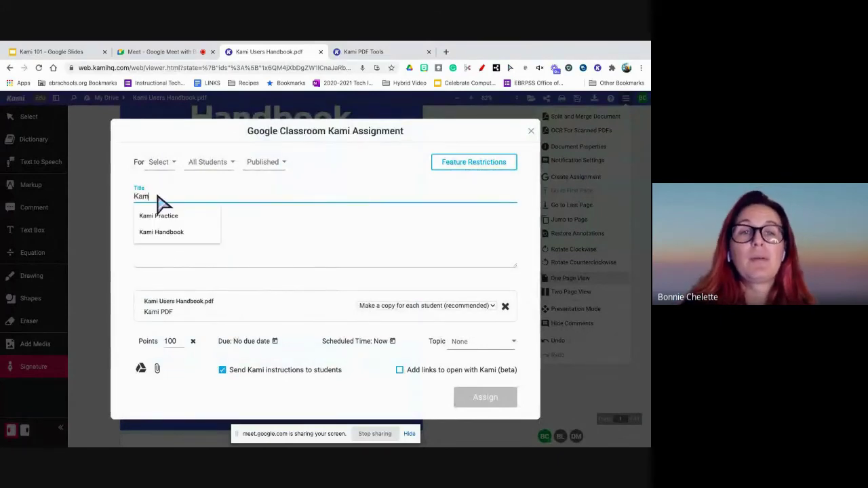
click(175, 217)
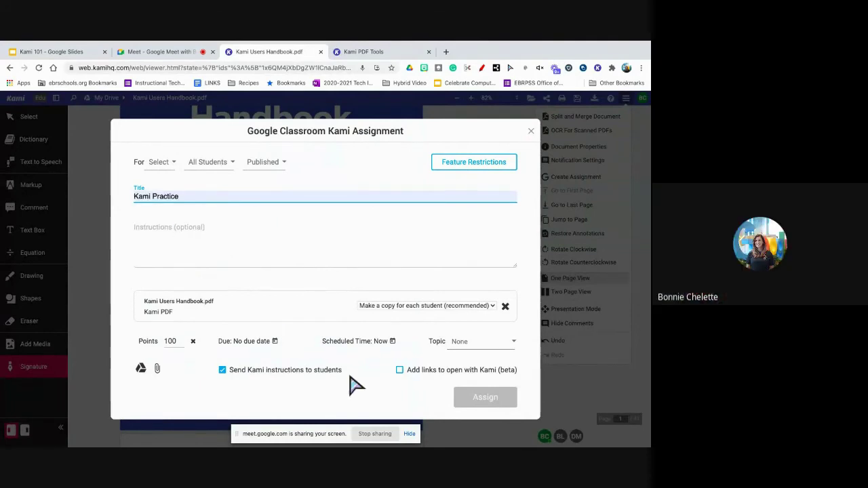
- Select Hogwarts as the class for the Kami Practice assignment
click(166, 163)
scroll(187, 198, down, 3)
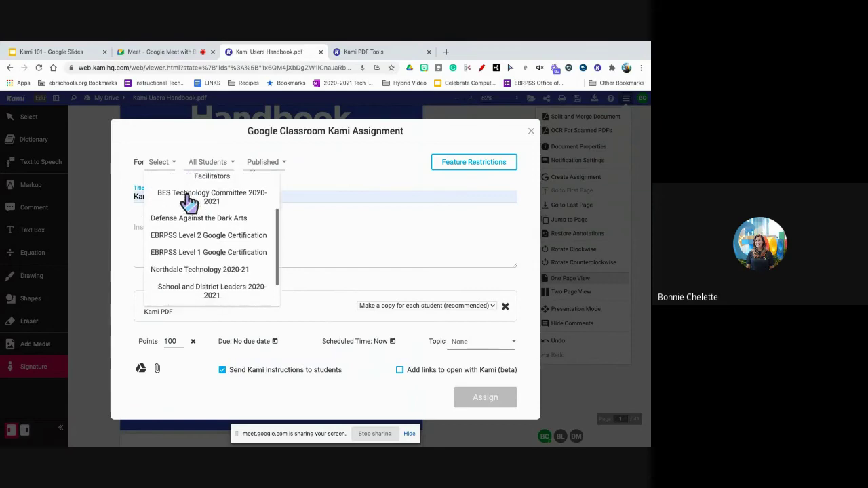
scroll(196, 224, down, 1)
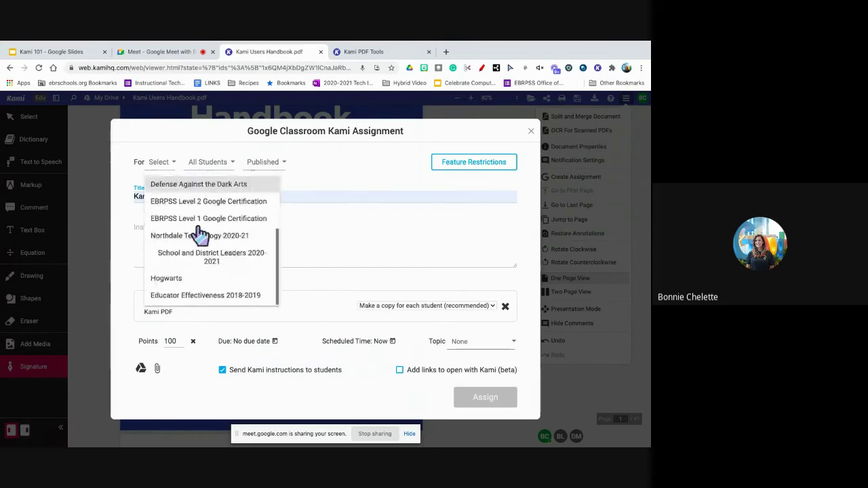
click(182, 279)
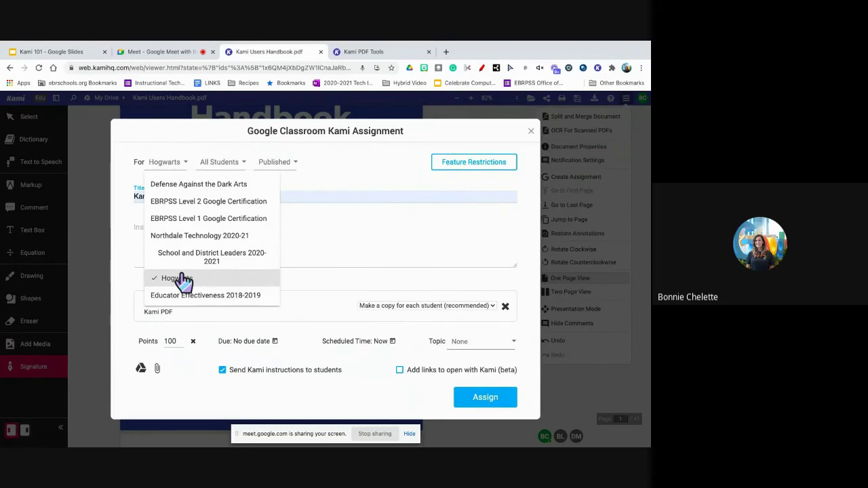
- Review the assignment's feature restrictions, switch all student tools off and back on, and return to the assignment form
click(392, 169)
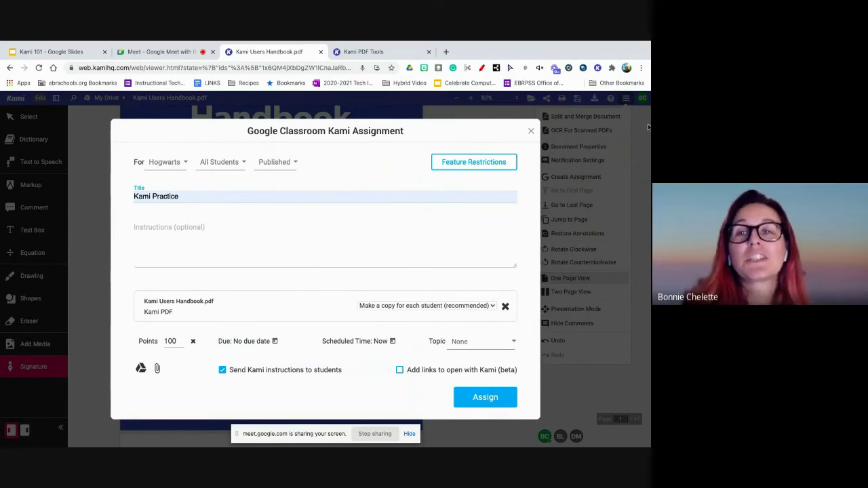
click(467, 165)
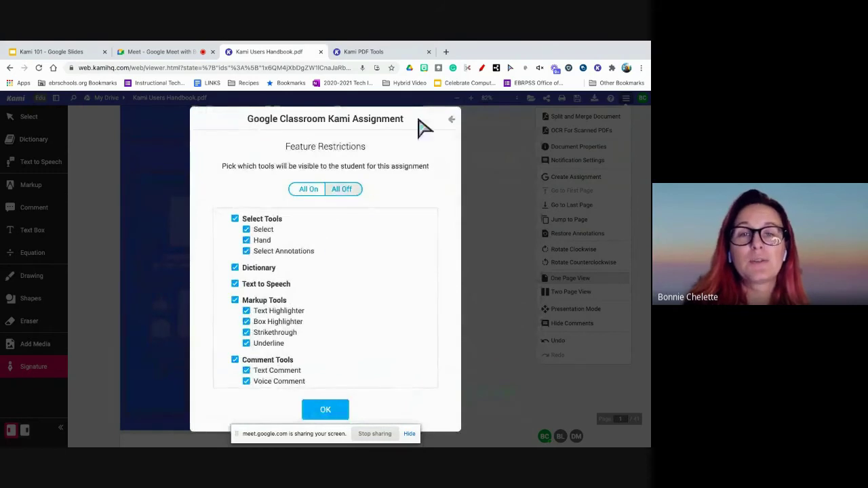
scroll(281, 319, down, 5)
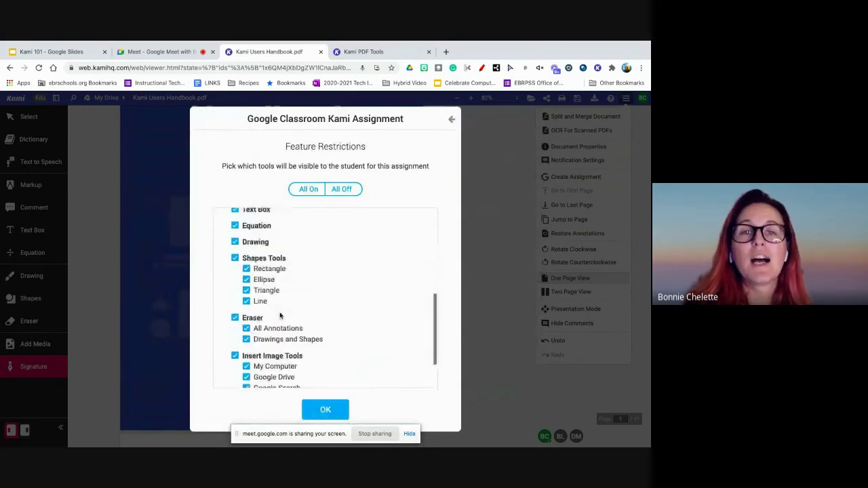
scroll(281, 319, down, 2)
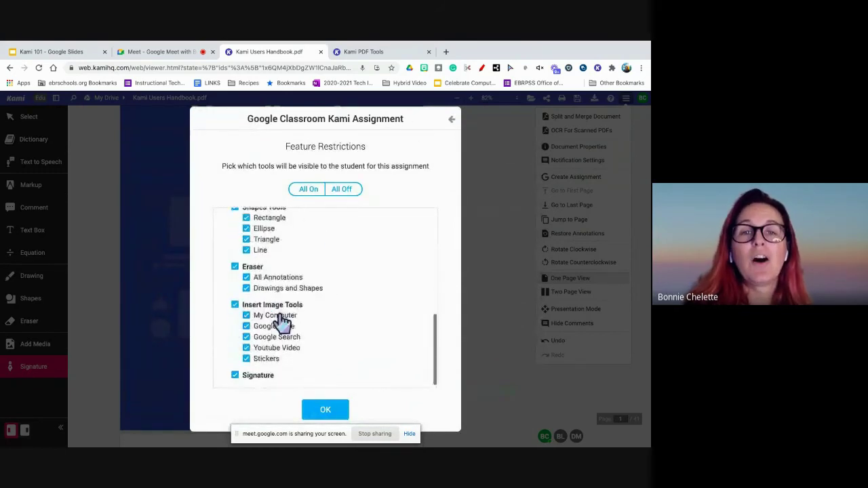
click(343, 192)
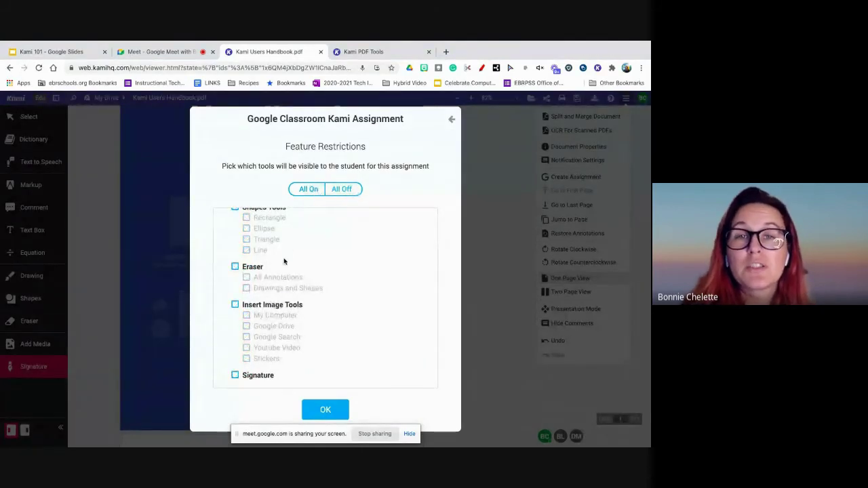
click(309, 189)
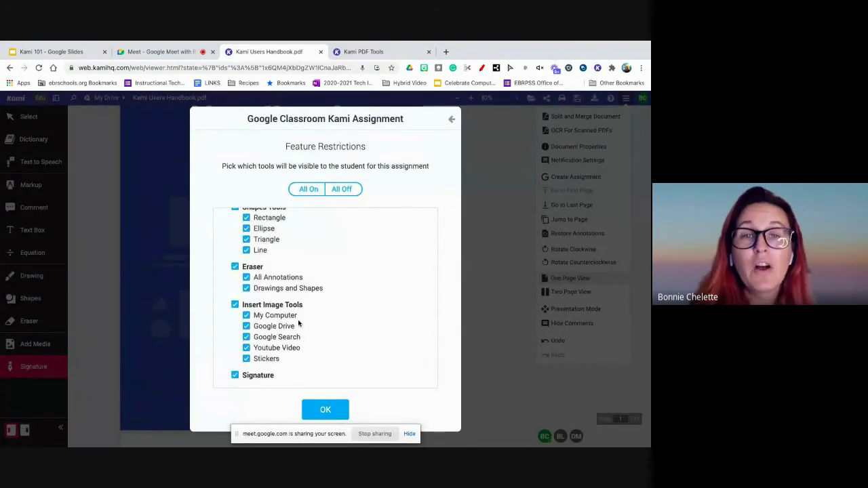
scroll(298, 322, up, 5)
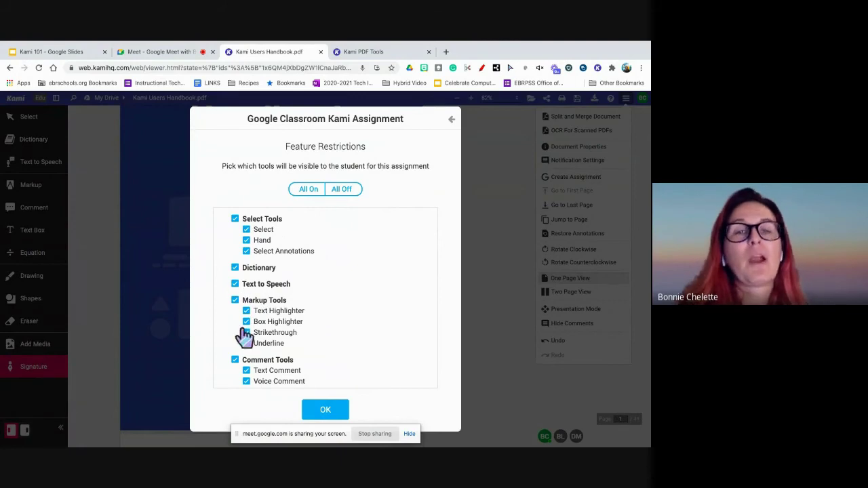
click(452, 121)
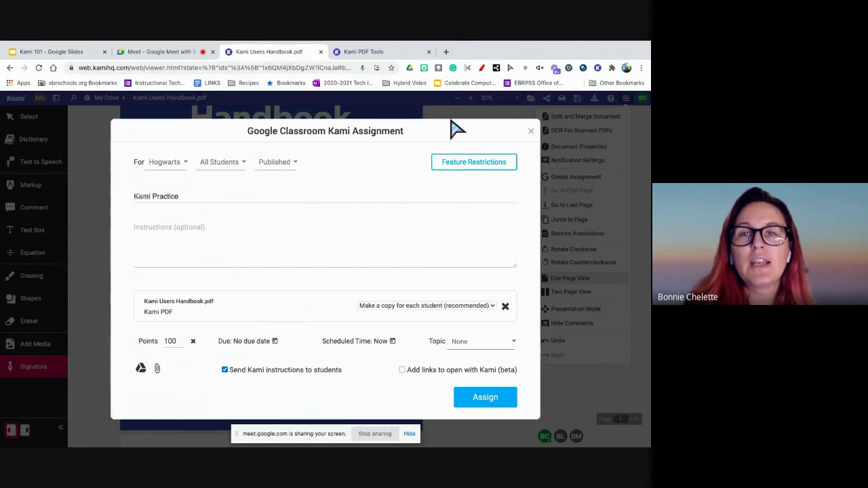
- Assign Kami Practice with a copy for each student, Kami instructions and links to open with Kami, and open it in Classroom
click(451, 309)
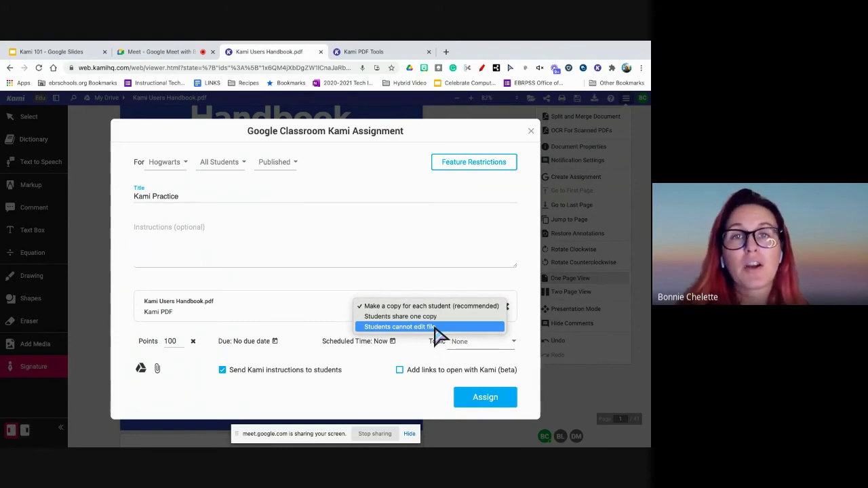
click(412, 307)
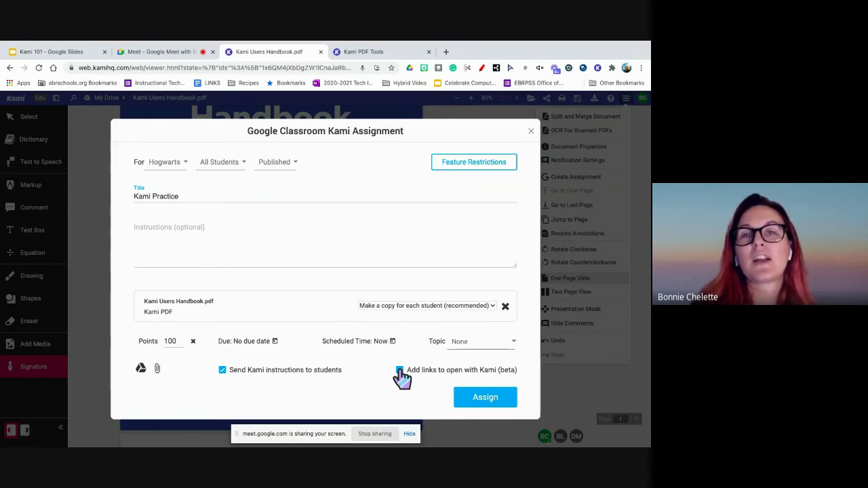
click(223, 370)
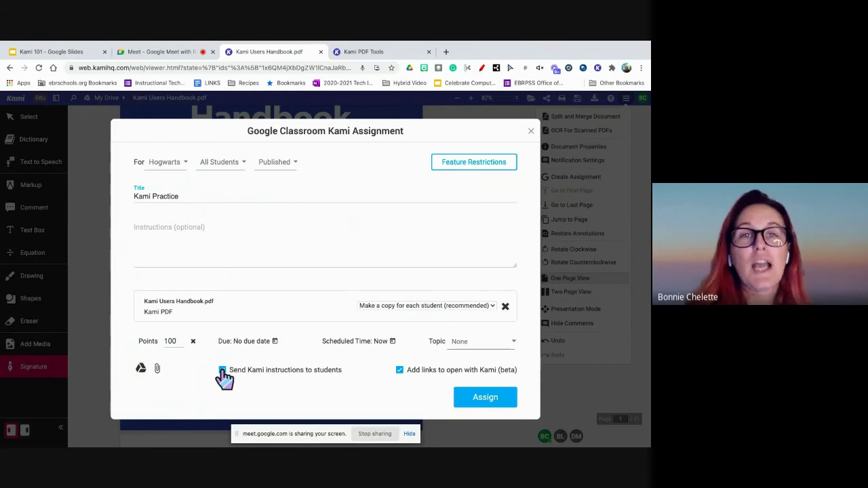
click(485, 397)
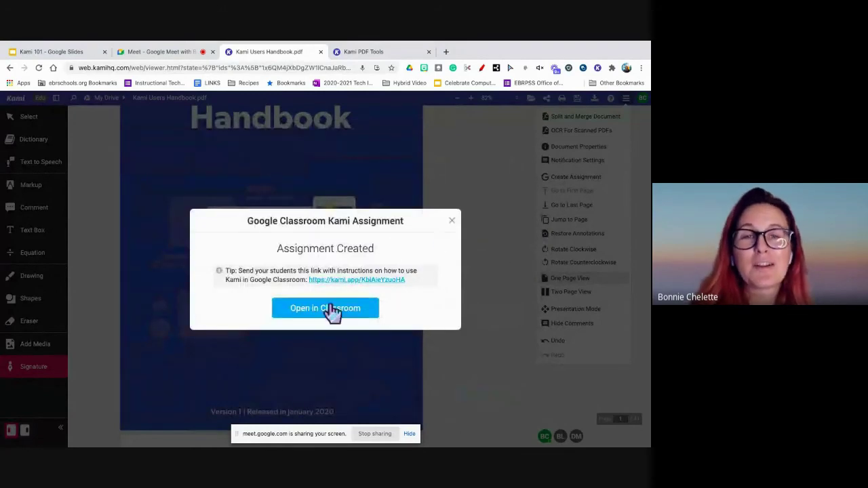
click(351, 319)
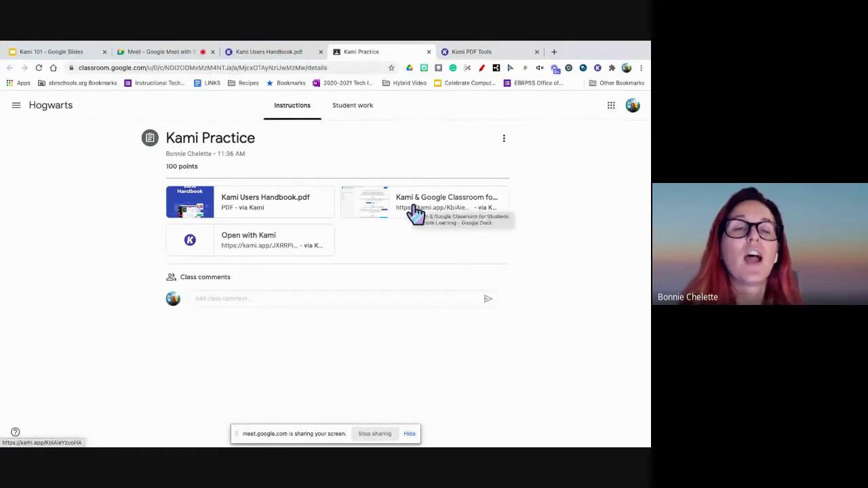
- Read the newest Google Meet chat messages, and return to the Kami handbook to dismiss the assignment confirmation
click(184, 54)
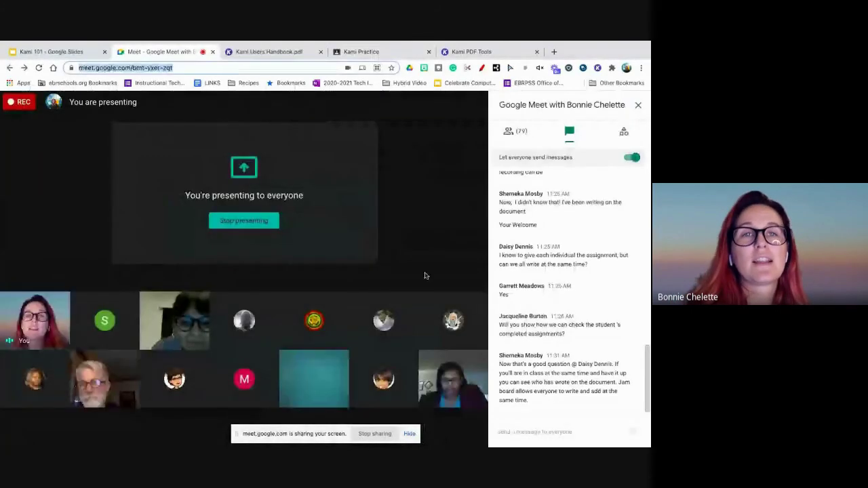
scroll(601, 323, down, 5)
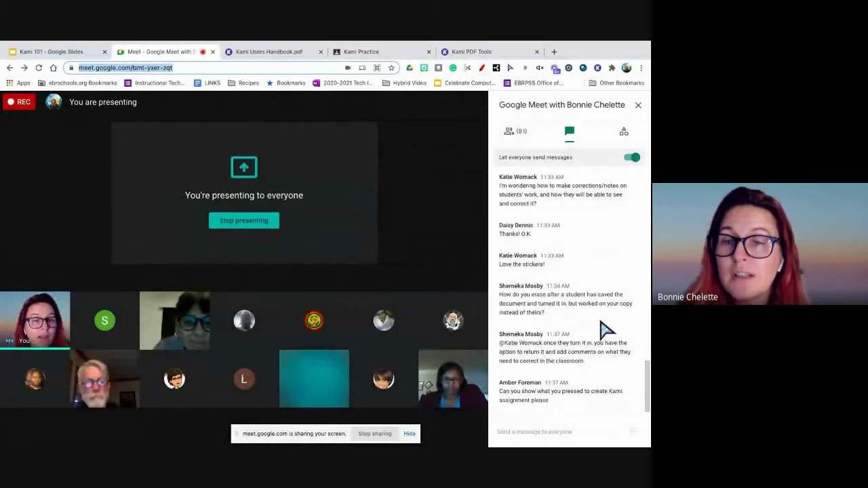
click(275, 51)
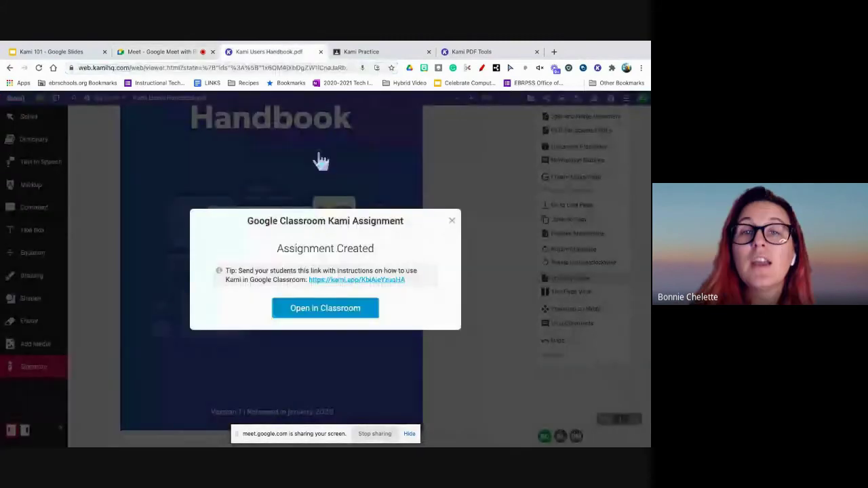
click(453, 223)
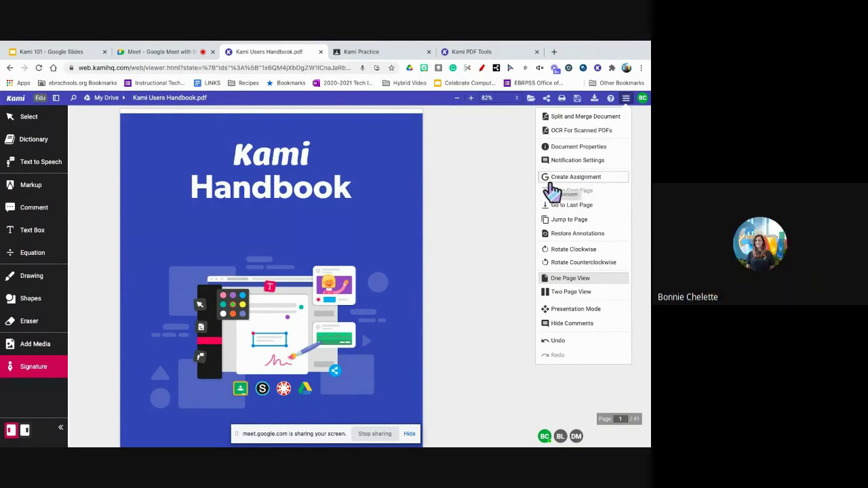
- Switch to Google Classroom and show the Kami assignment option among the creation choices for Hogwarts classwork
click(369, 52)
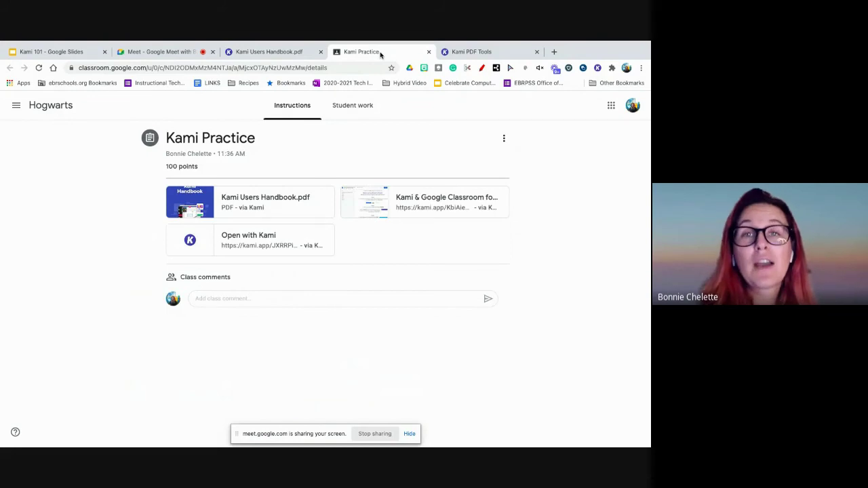
click(59, 106)
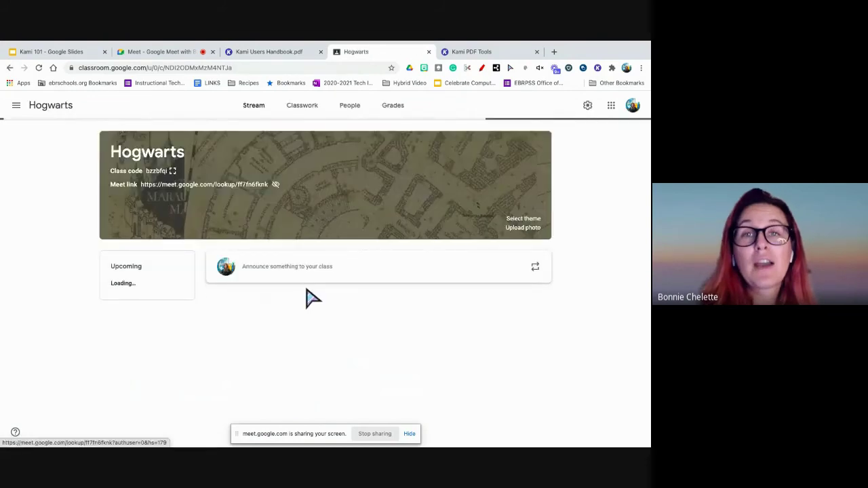
click(305, 109)
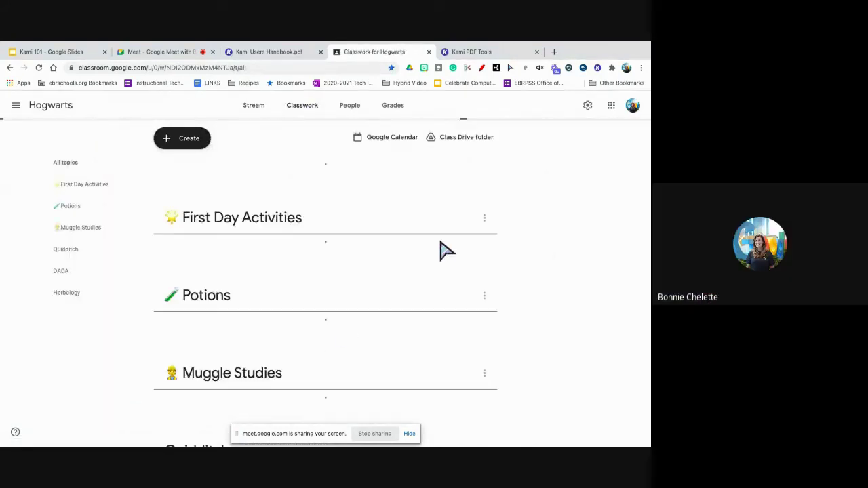
click(200, 141)
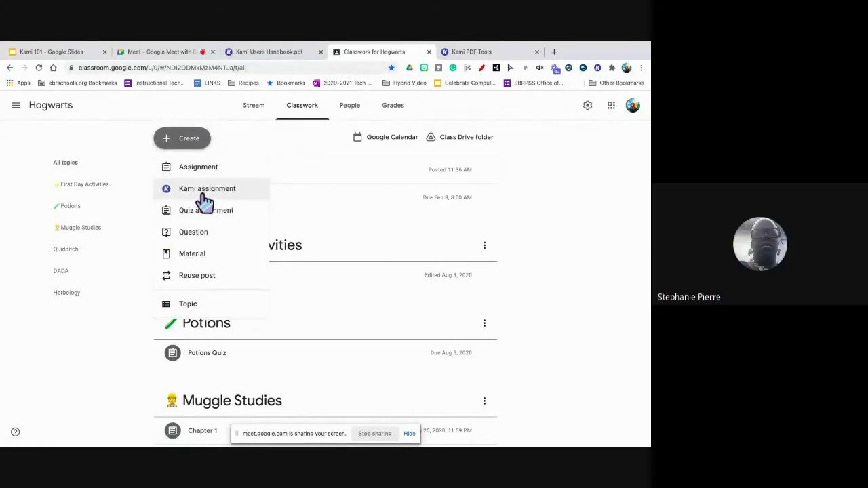
- Check the Google Meet chat, and return to the Hogwarts classwork to close its creation choices
click(151, 52)
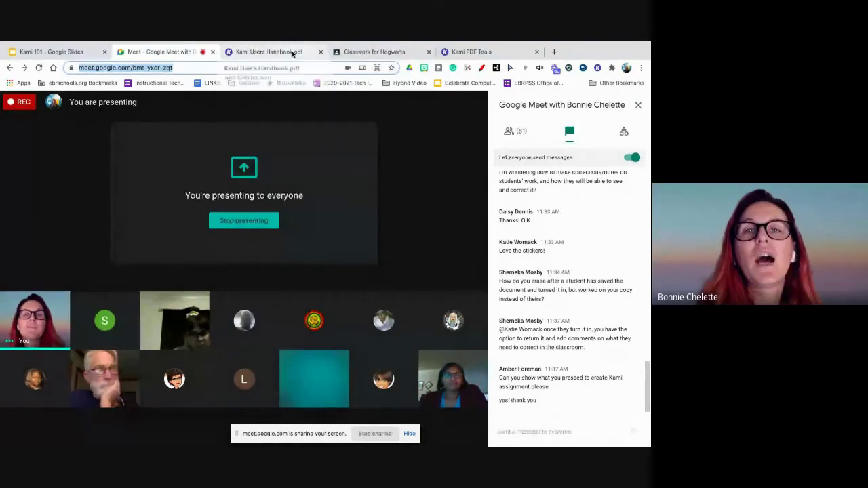
click(355, 53)
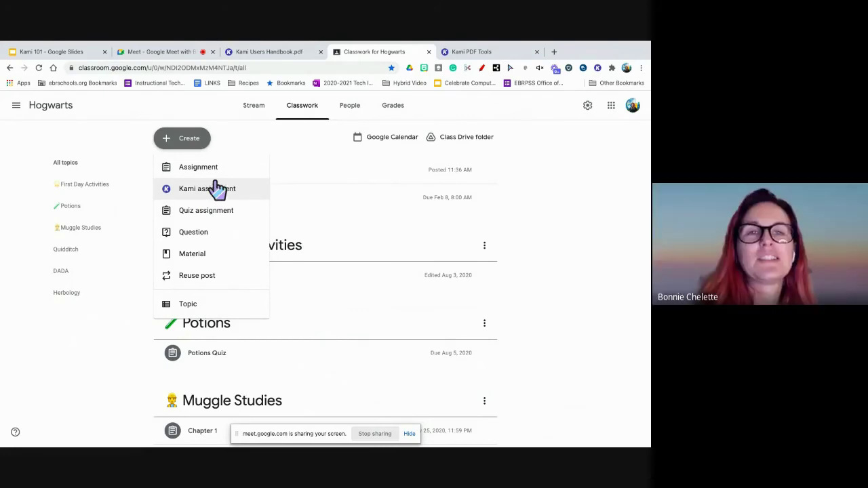
click(282, 135)
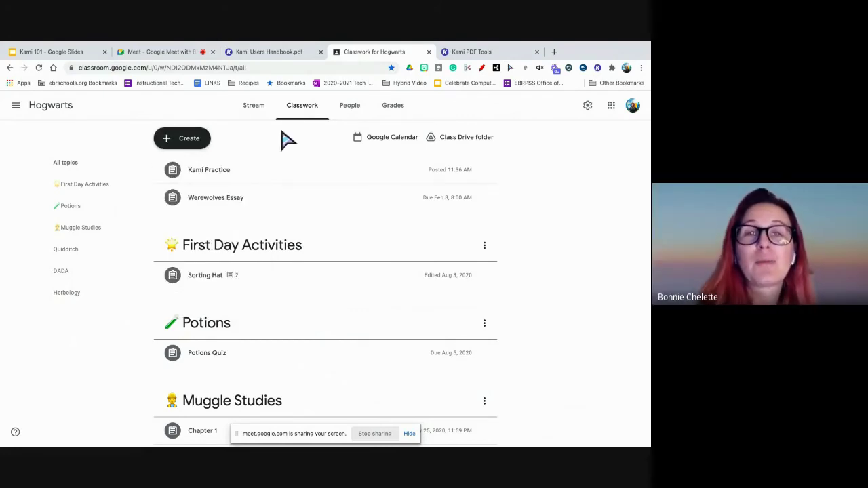
- Switch to Google Meet and read through the participants' latest chat questions
click(162, 57)
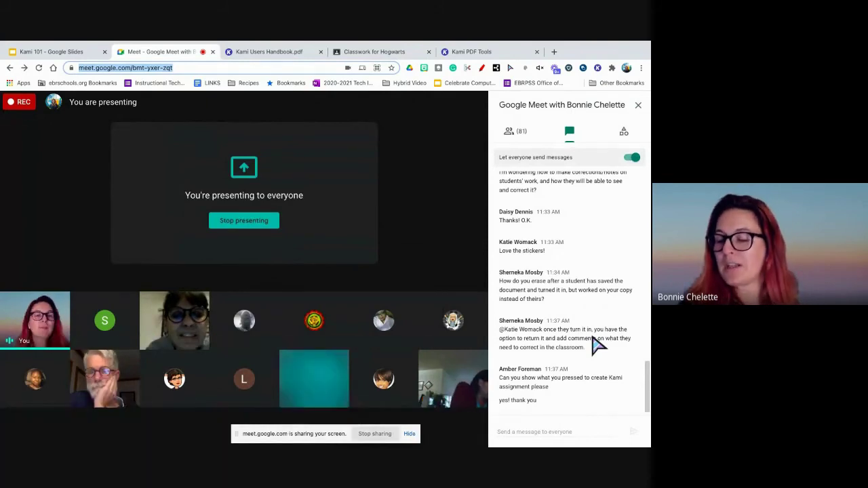
scroll(597, 346, up, 1)
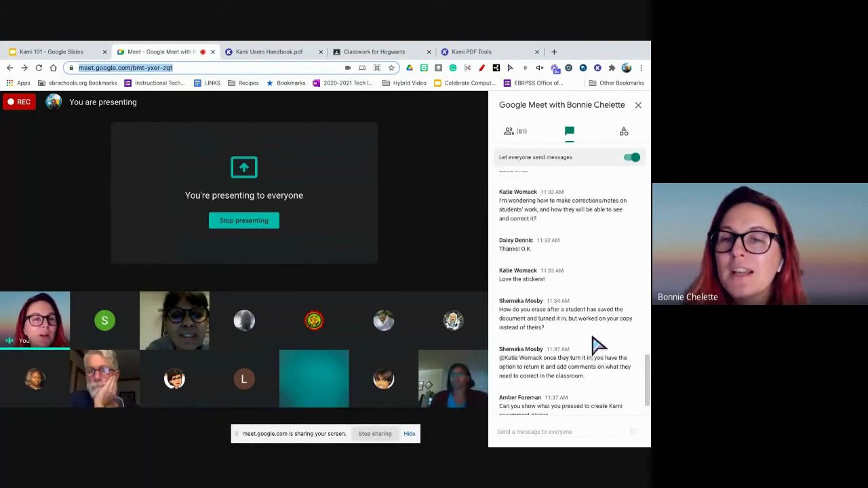
scroll(596, 346, down, 2)
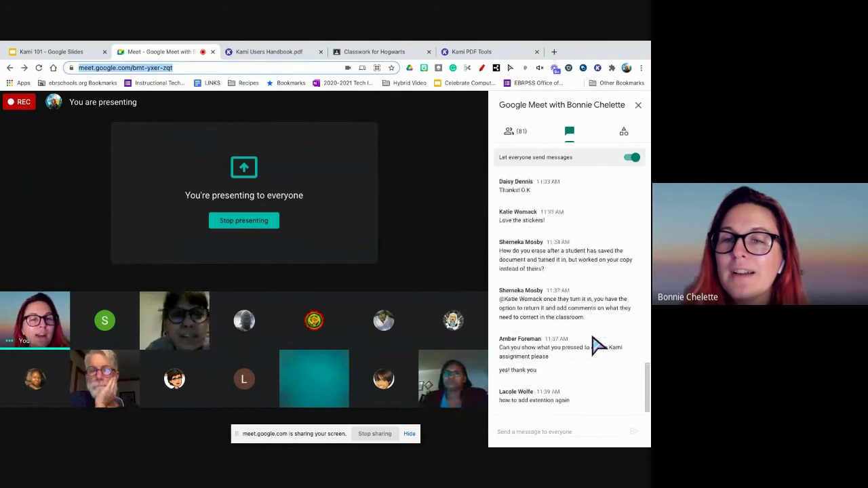